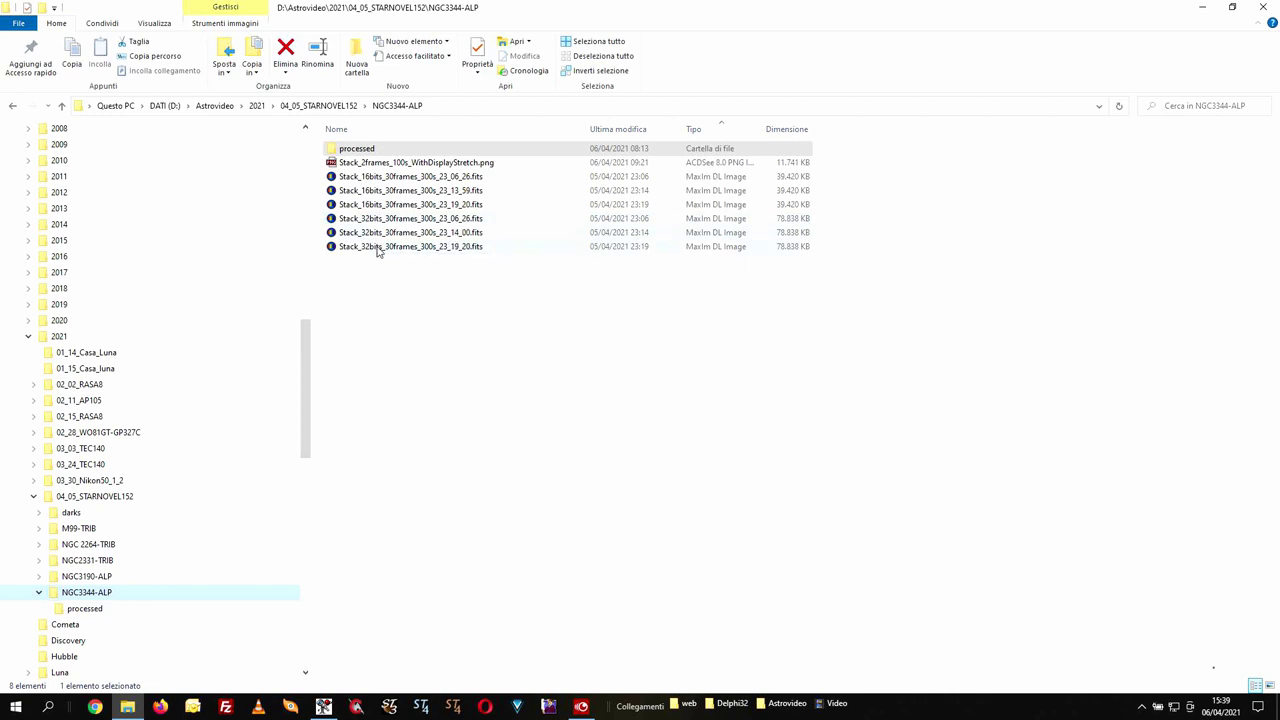
# - View the three stacked PNG images in the processed subfolder of NGC3344-ALP one after another, and close the image viewer
pyautogui.doubleClick(366, 152)
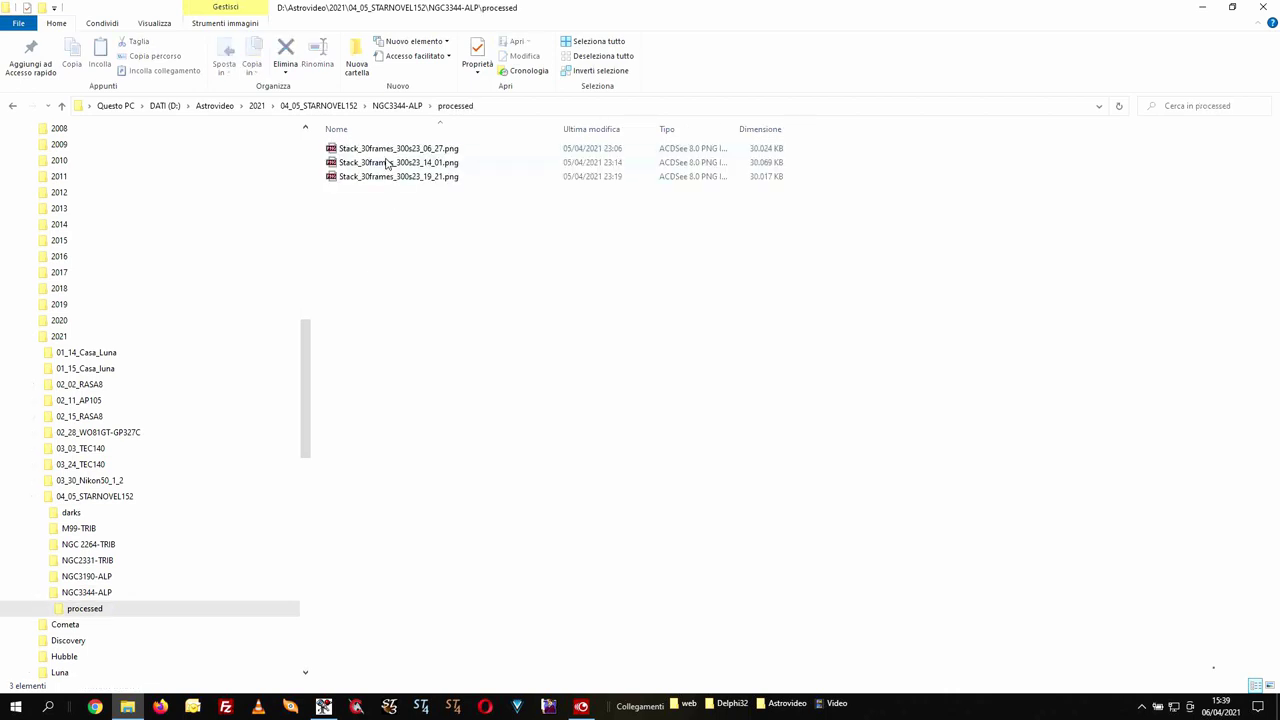
pyautogui.doubleClick(436, 152)
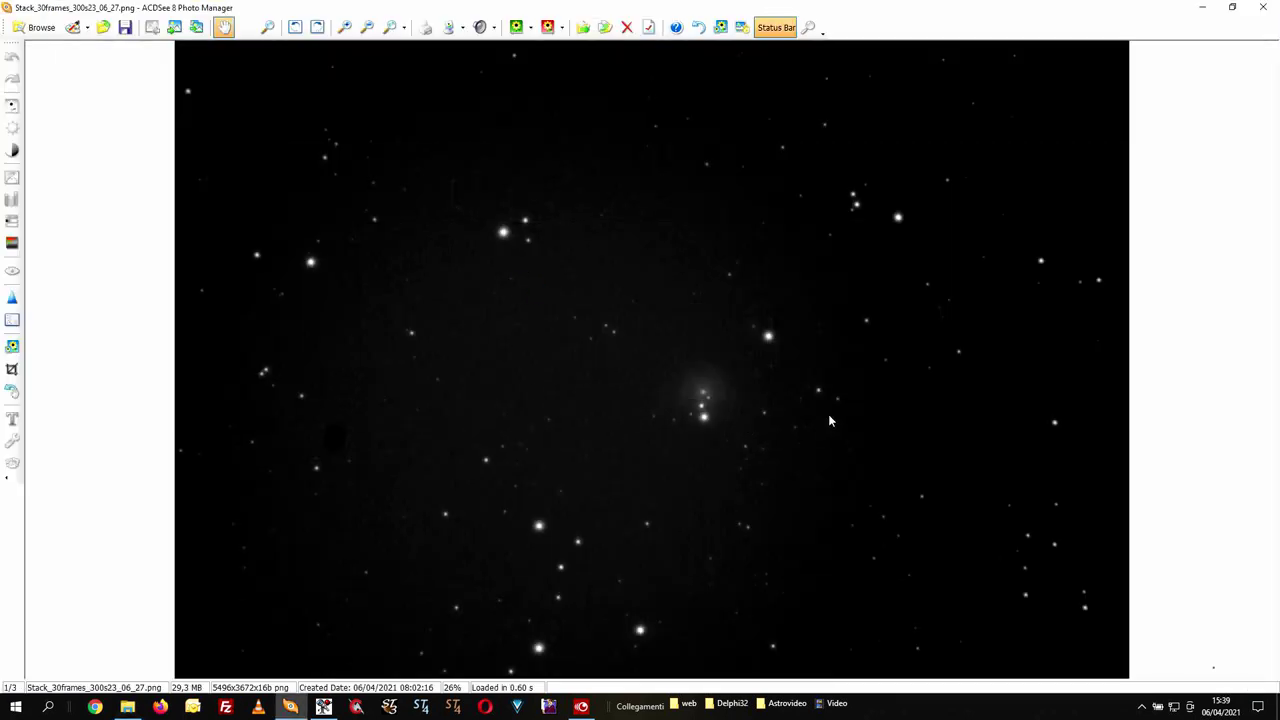
pyautogui.scroll(-1, 696, 359)
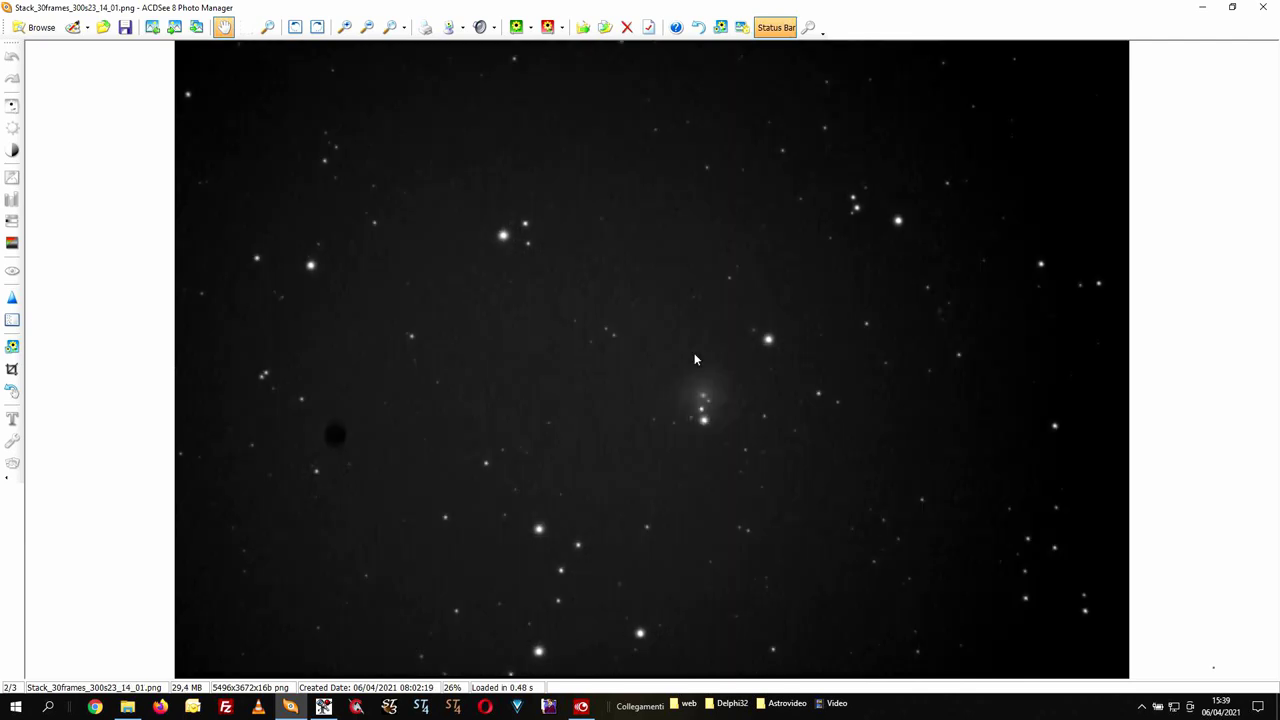
pyautogui.scroll(-1, 696, 359)
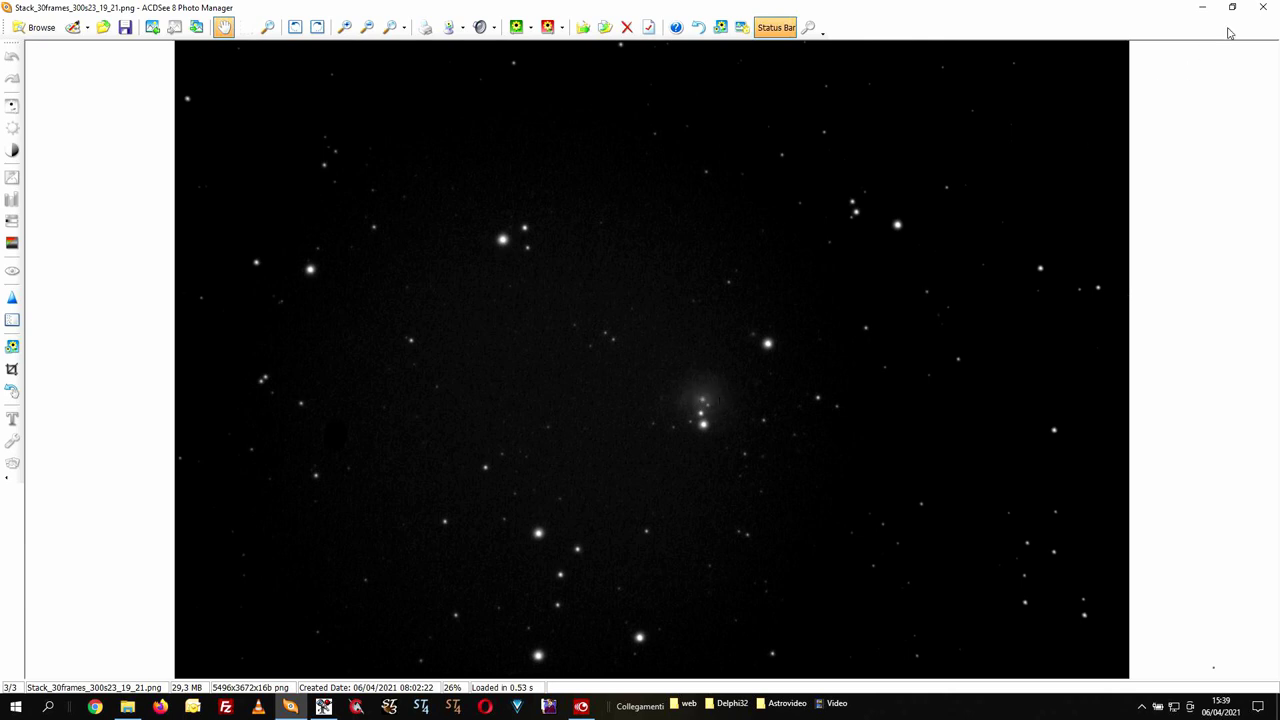
pyautogui.click(1263, 7)
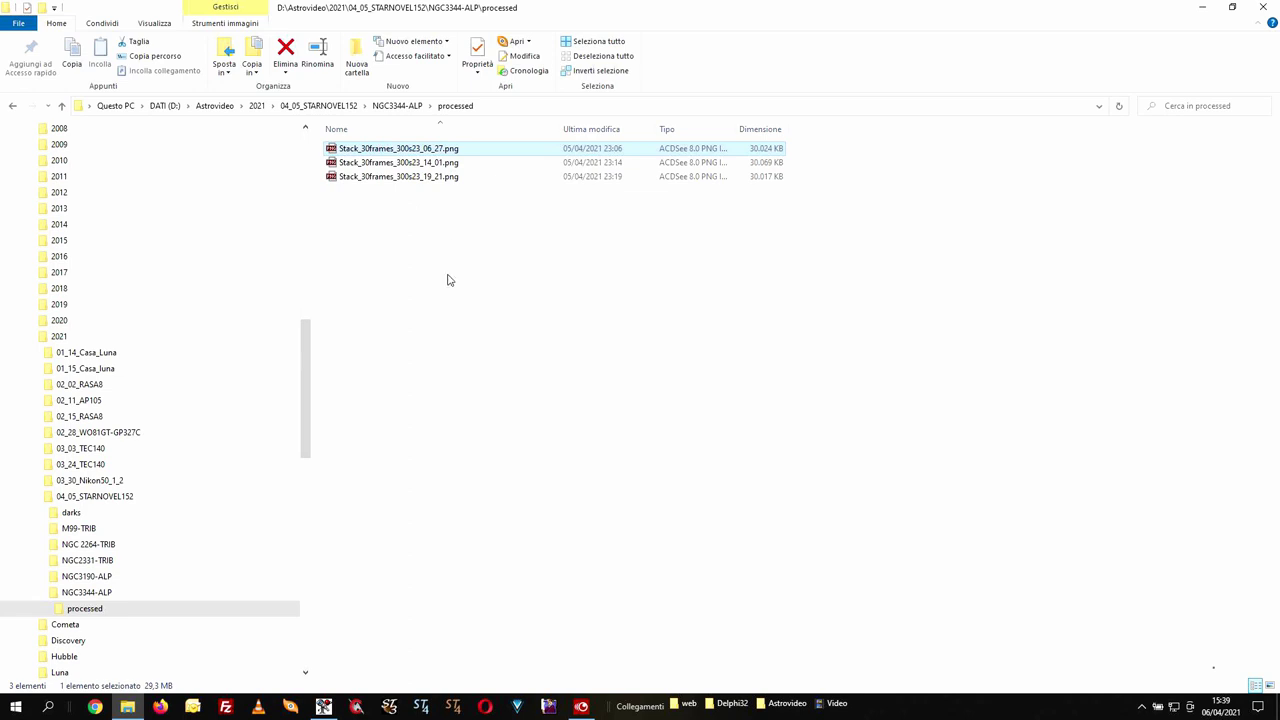
# - Close SkyMap Pro, launch SharpCap and bring its main window to the front
pyautogui.click(1202, 7)
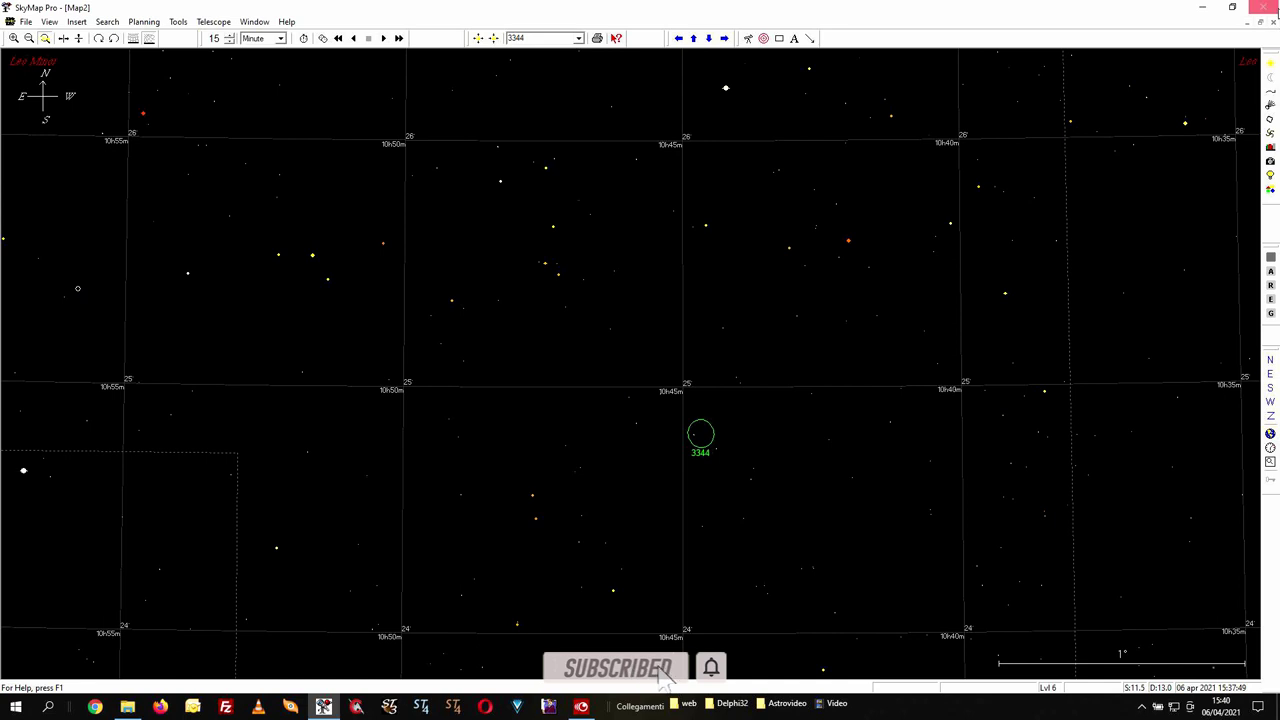
pyautogui.click(1262, 7)
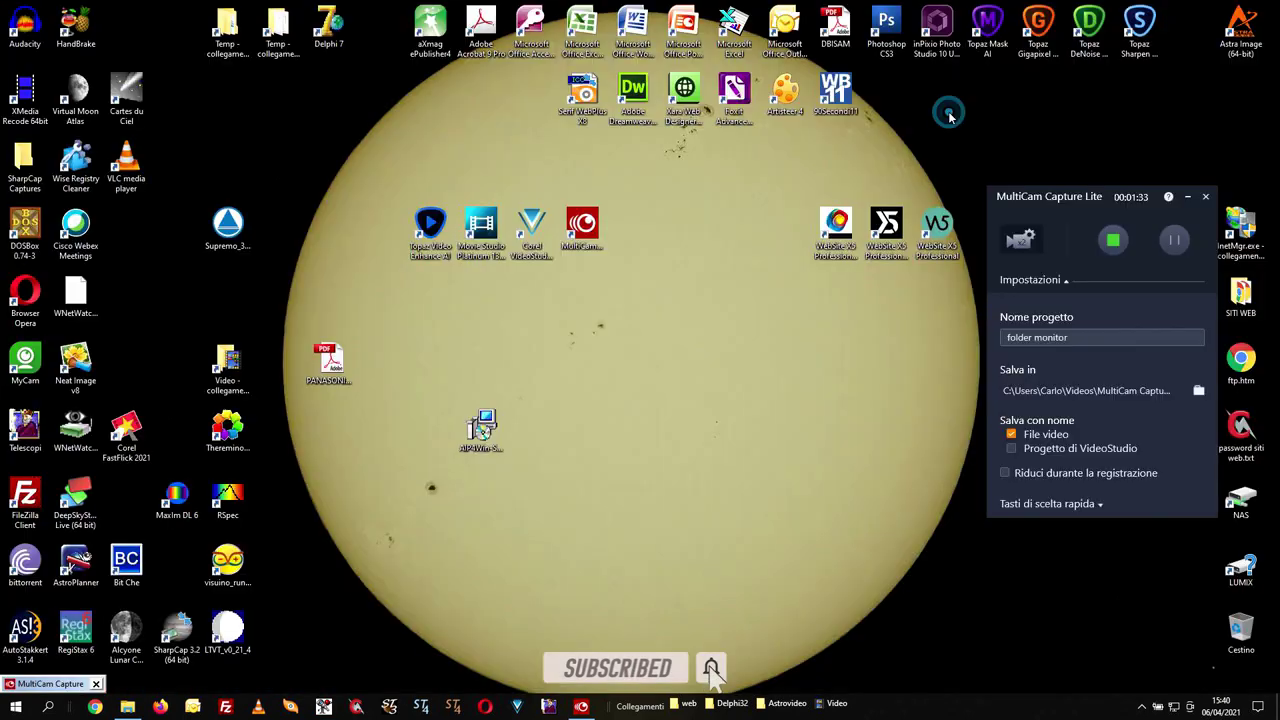
pyautogui.click(164, 643)
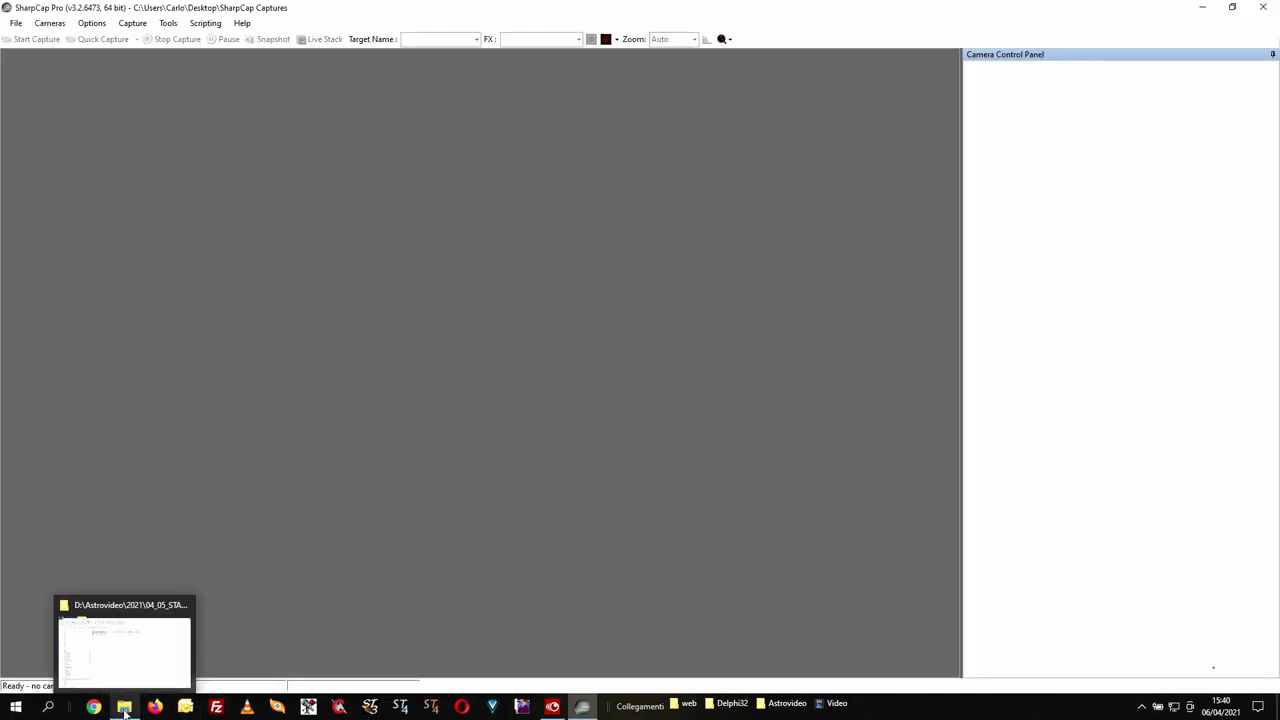
pyautogui.click(124, 710)
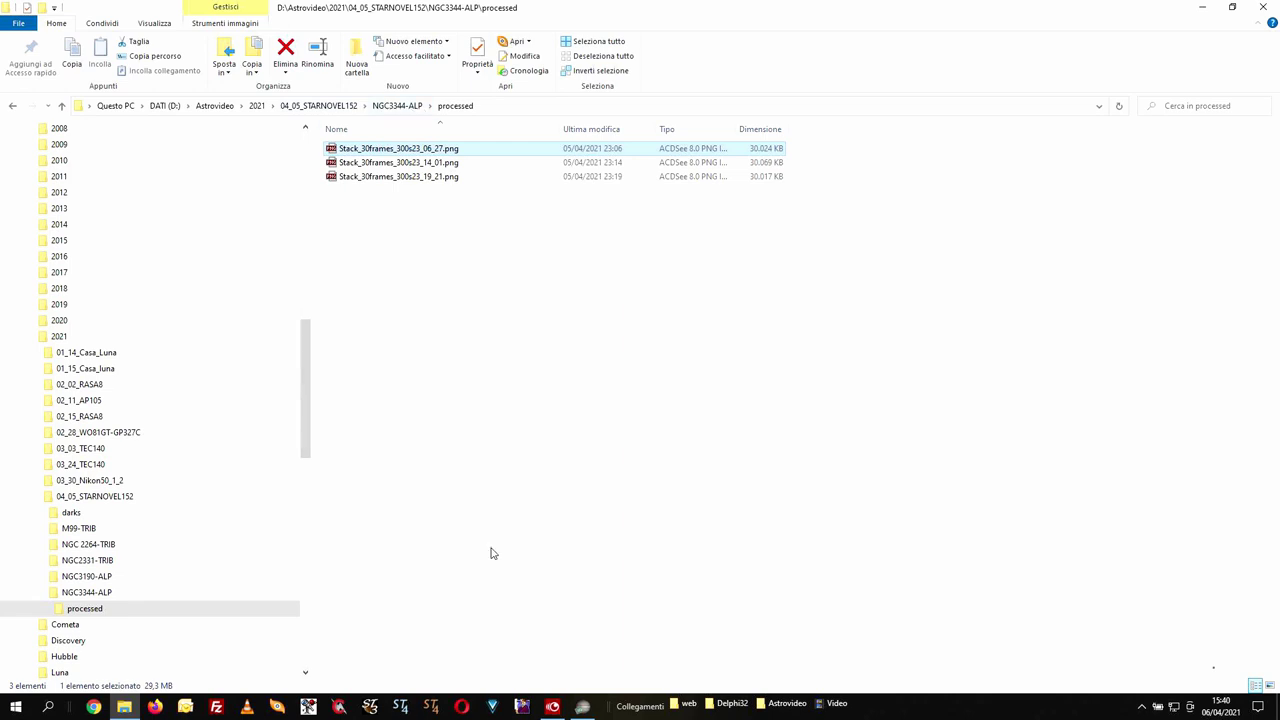
pyautogui.click(588, 664)
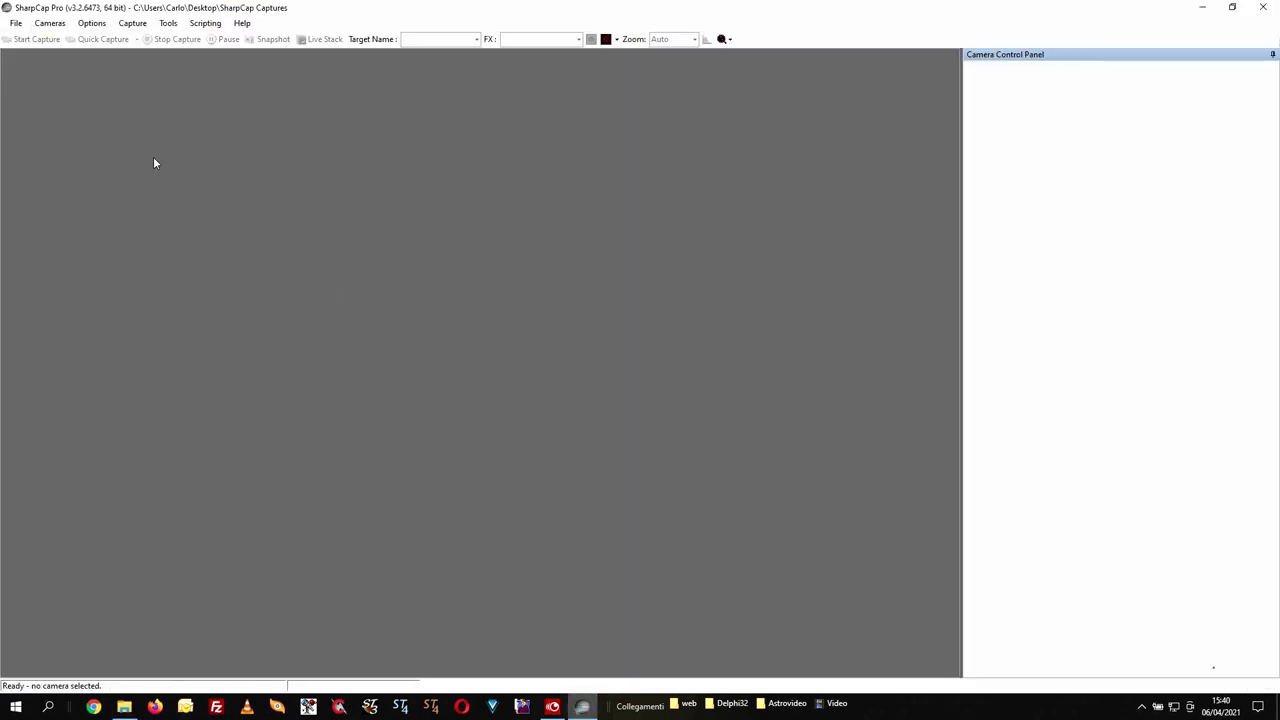
# - Select the virtual Folder Monitor Camera as the active camera
pyautogui.click(15, 23)
pyautogui.moveTo(40, 27)
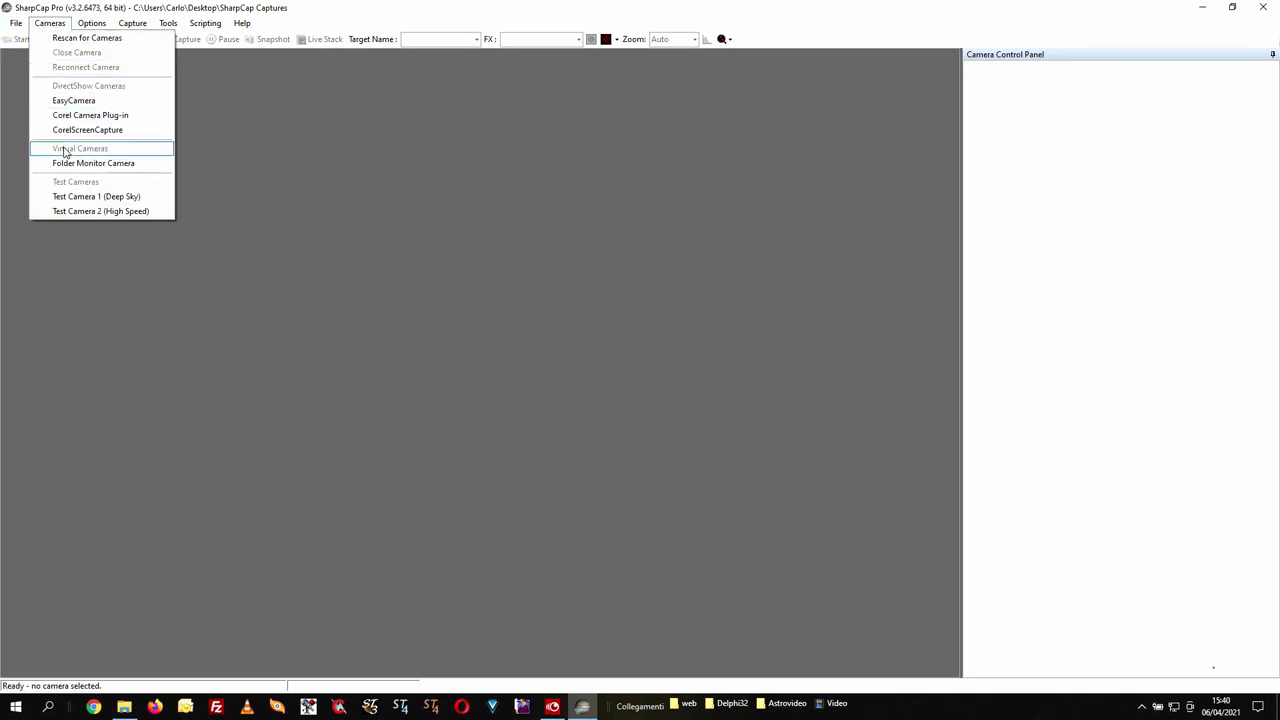
pyautogui.click(134, 164)
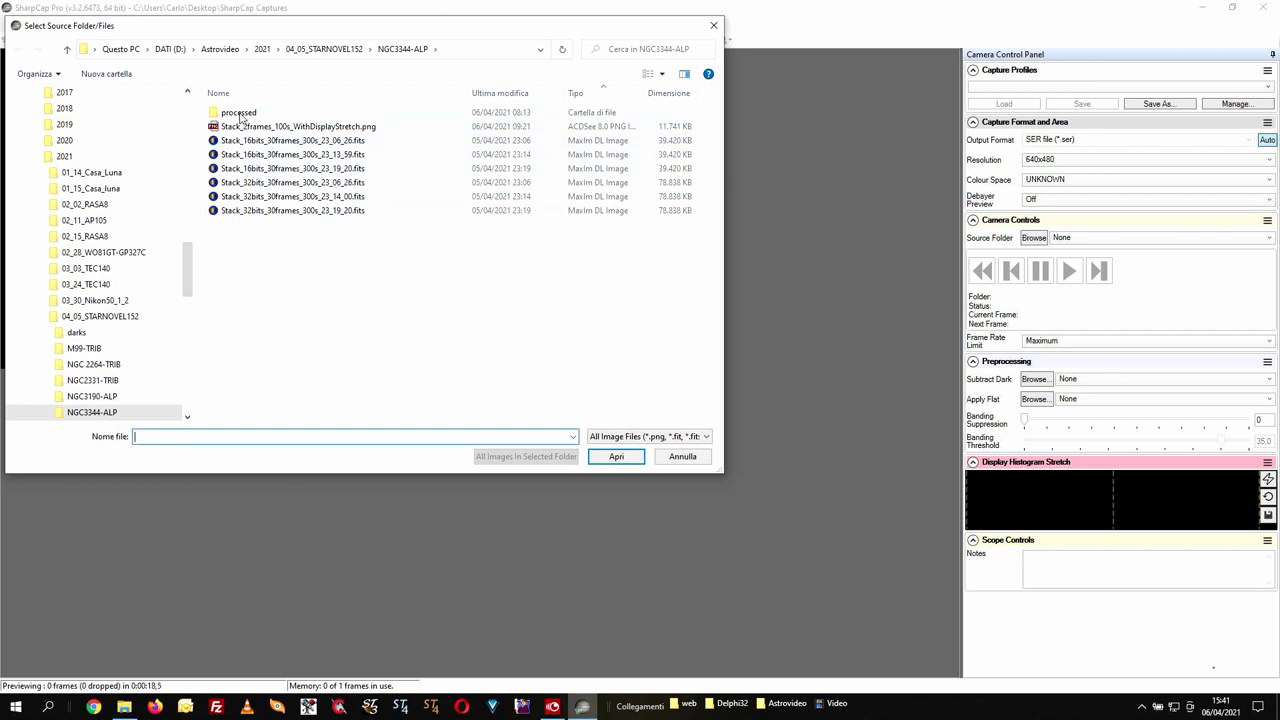
pyautogui.doubleClick(240, 113)
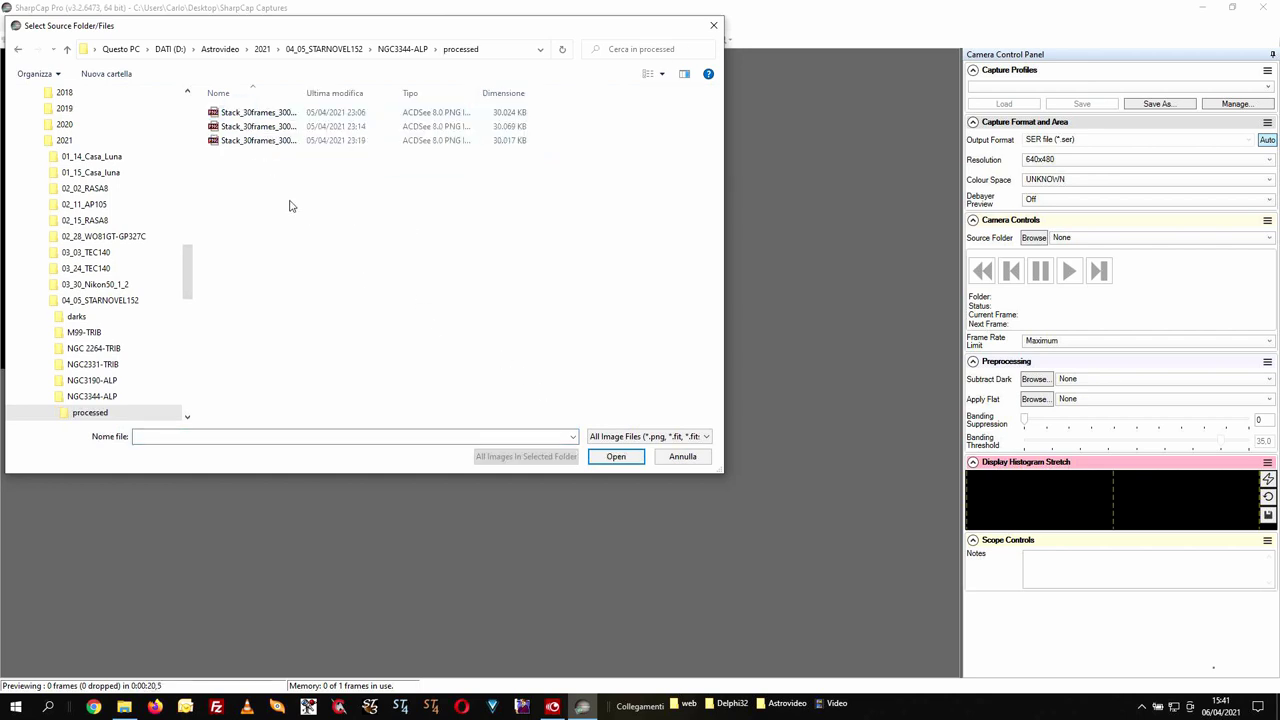
pyautogui.doubleClick(297, 92)
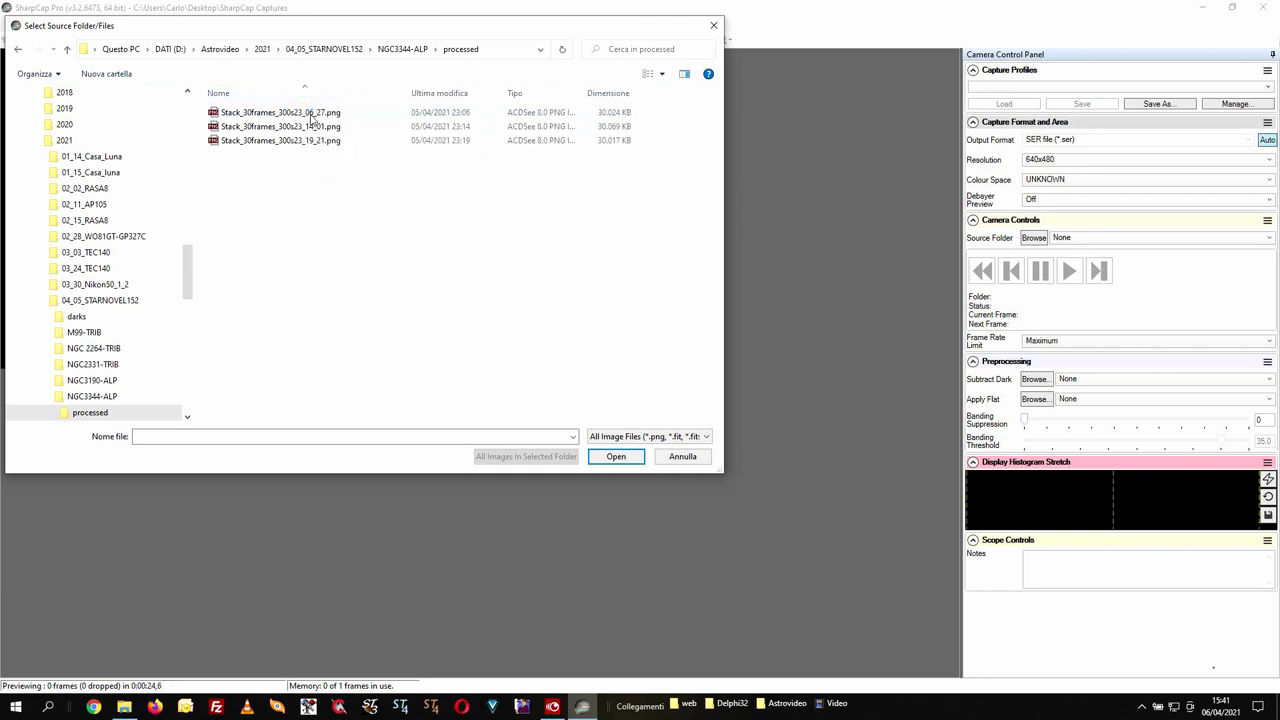
pyautogui.click(280, 114)
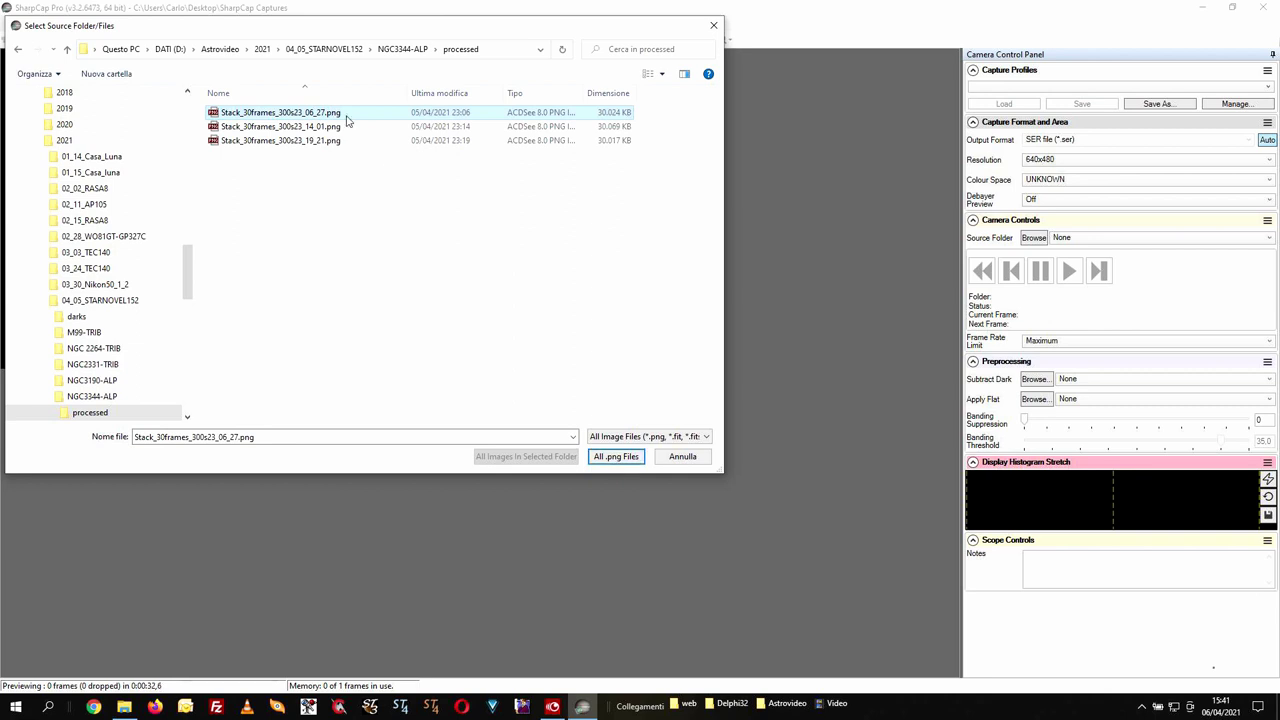
pyautogui.click(134, 397)
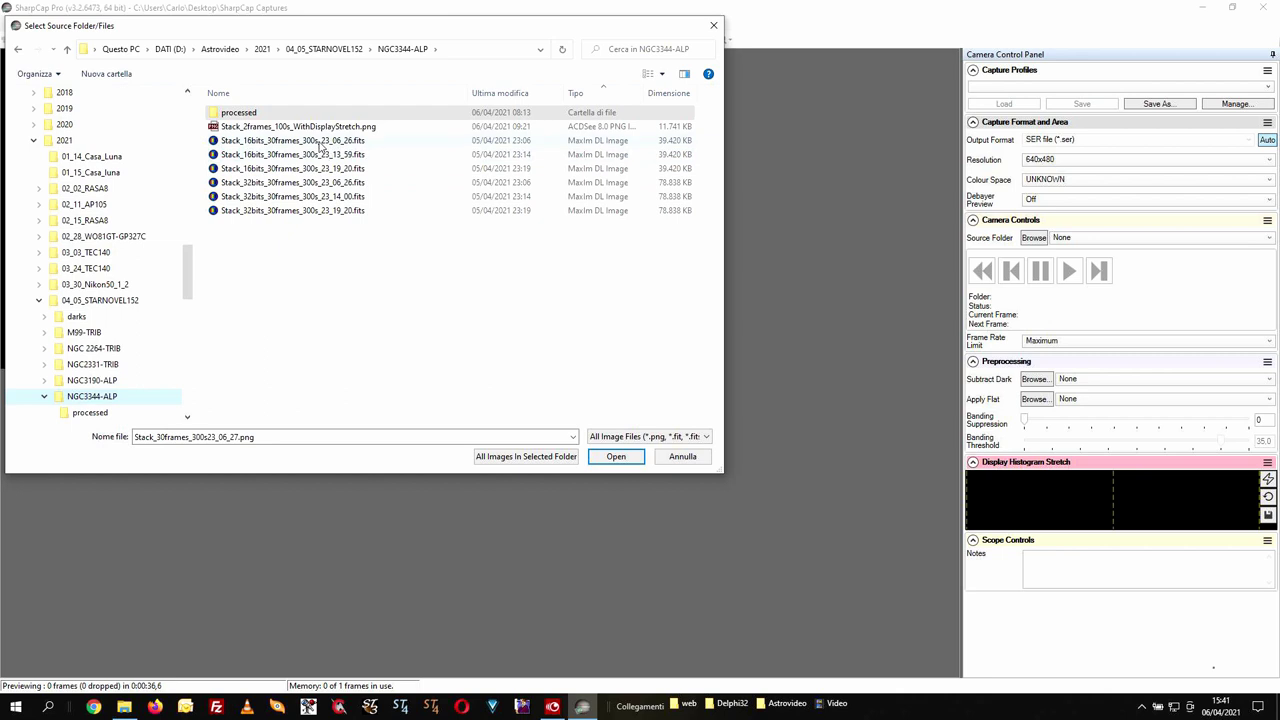
pyautogui.click(320, 141)
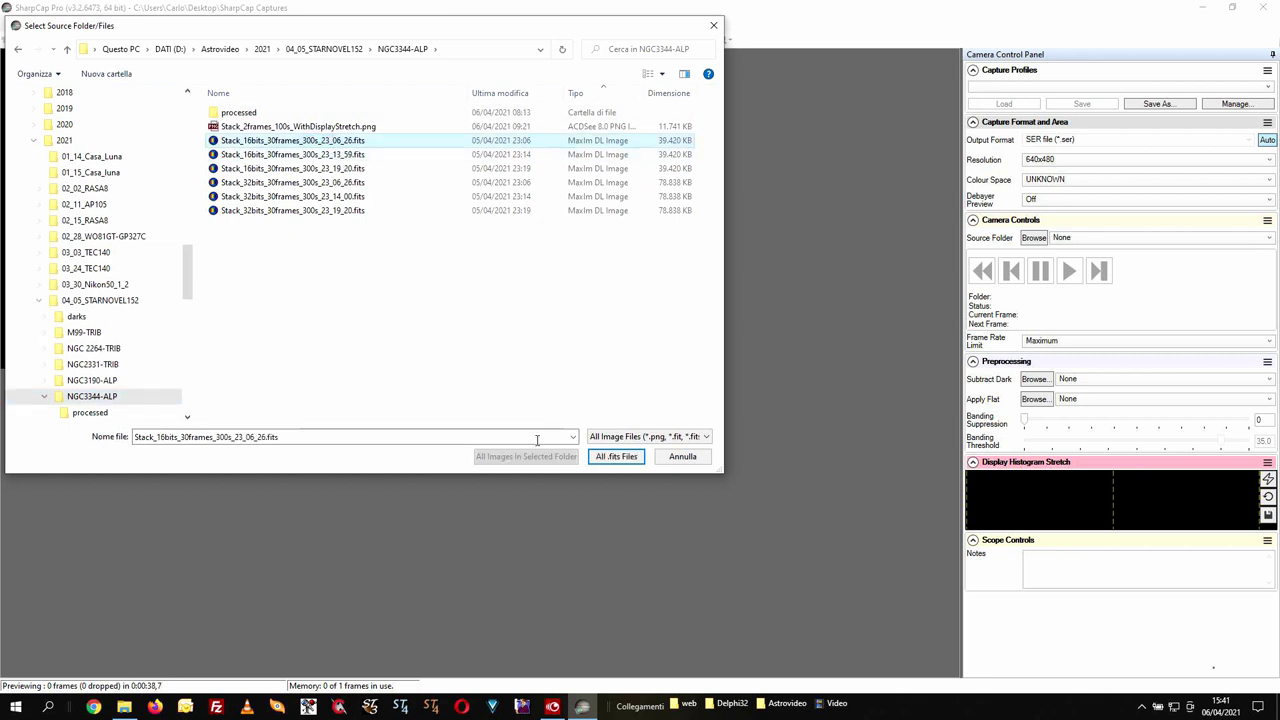
# - Set all PNG files in the processed subfolder of NGC3344-ALP as the camera's source, based on Stack_30frames_300s23_06_27.png
pyautogui.click(245, 115)
pyautogui.doubleClick(245, 115)
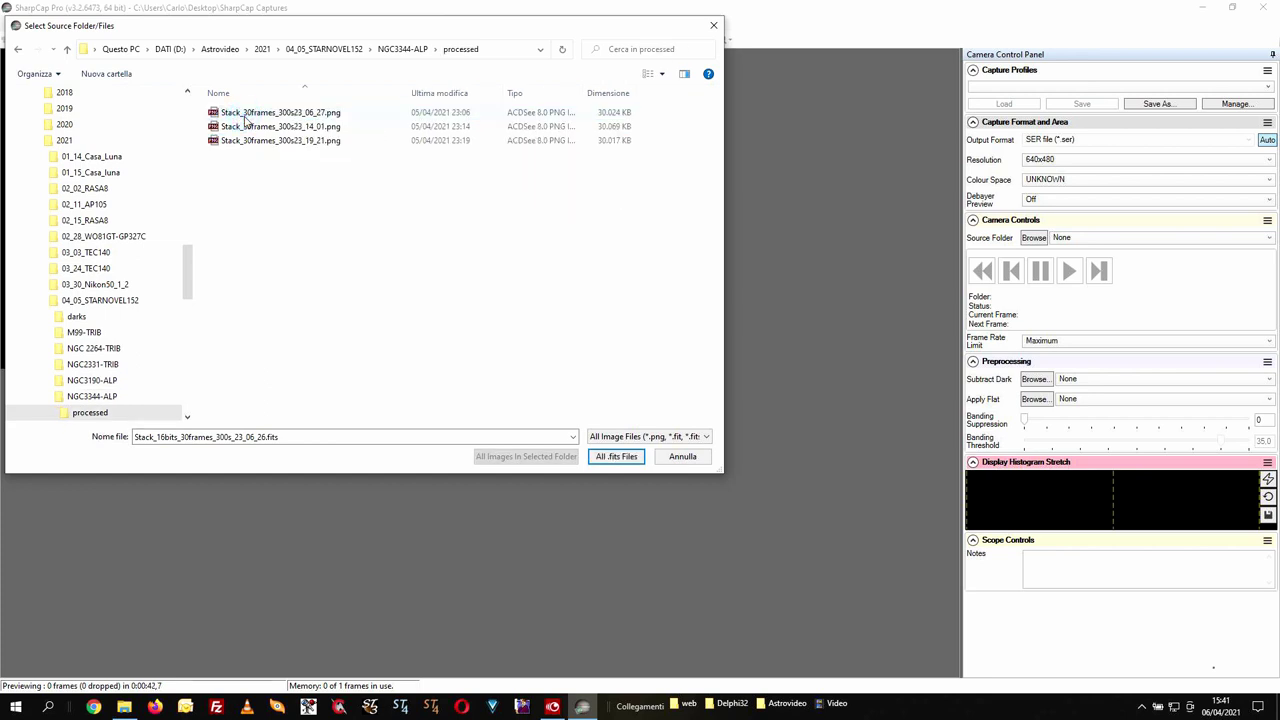
pyautogui.click(245, 115)
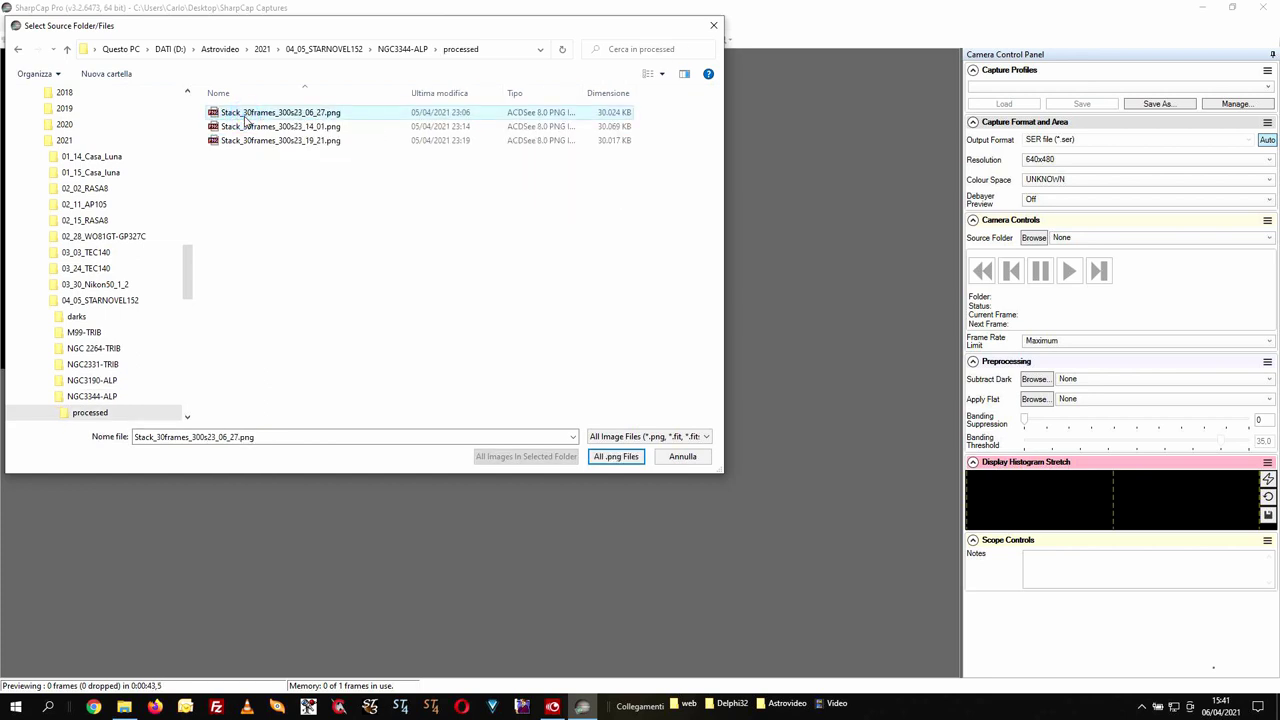
pyautogui.click(615, 457)
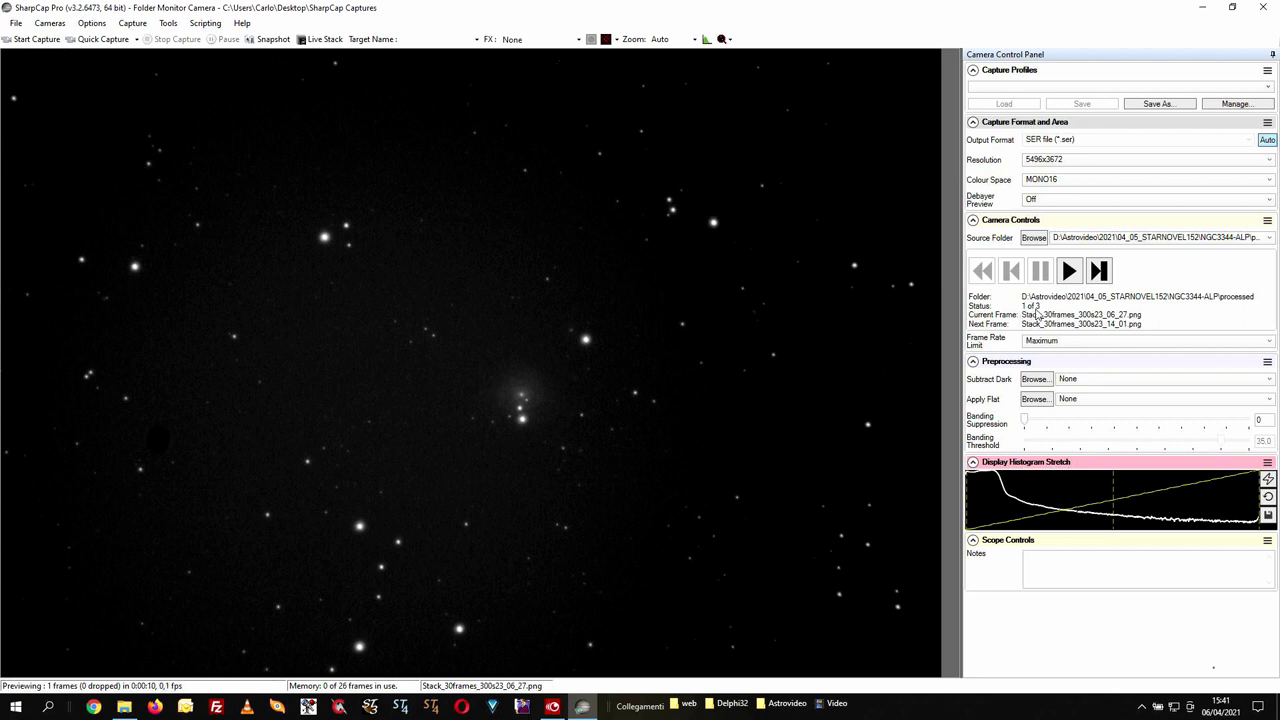
# - Start live stacking and play the source frames into the stack, stepping back one frame and replaying the whole sequence
pyautogui.click(323, 40)
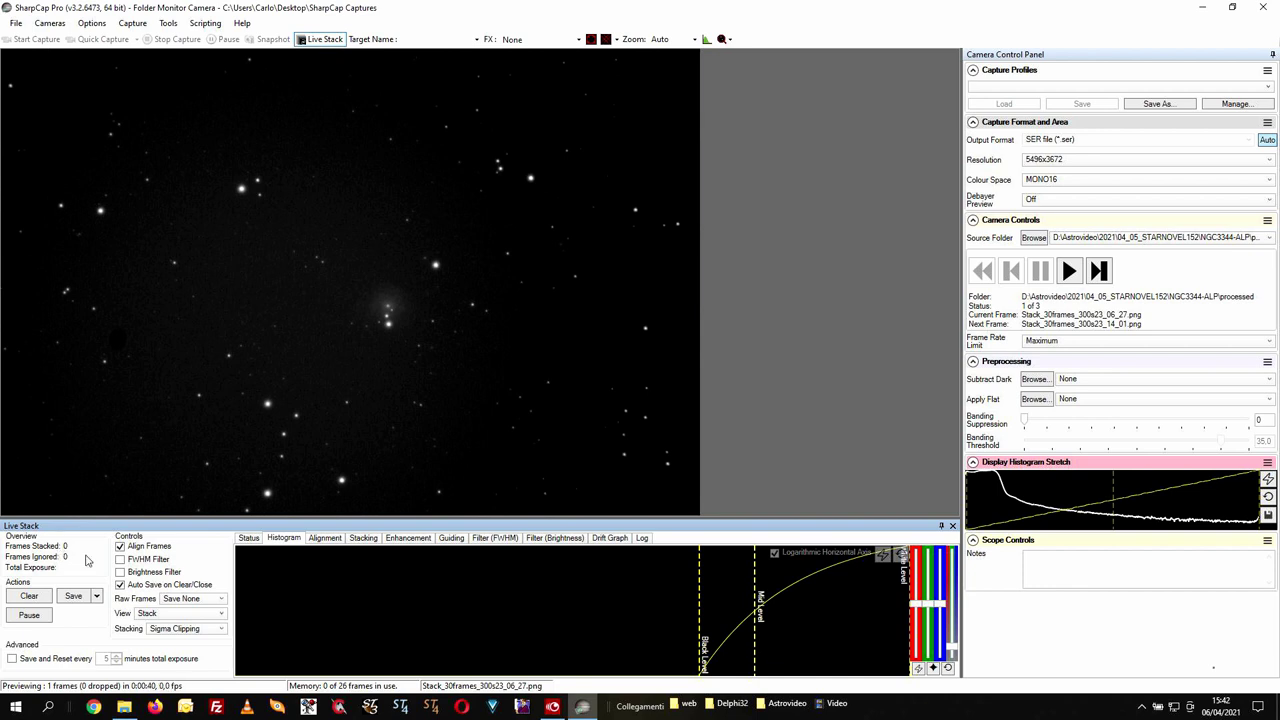
pyautogui.click(1069, 272)
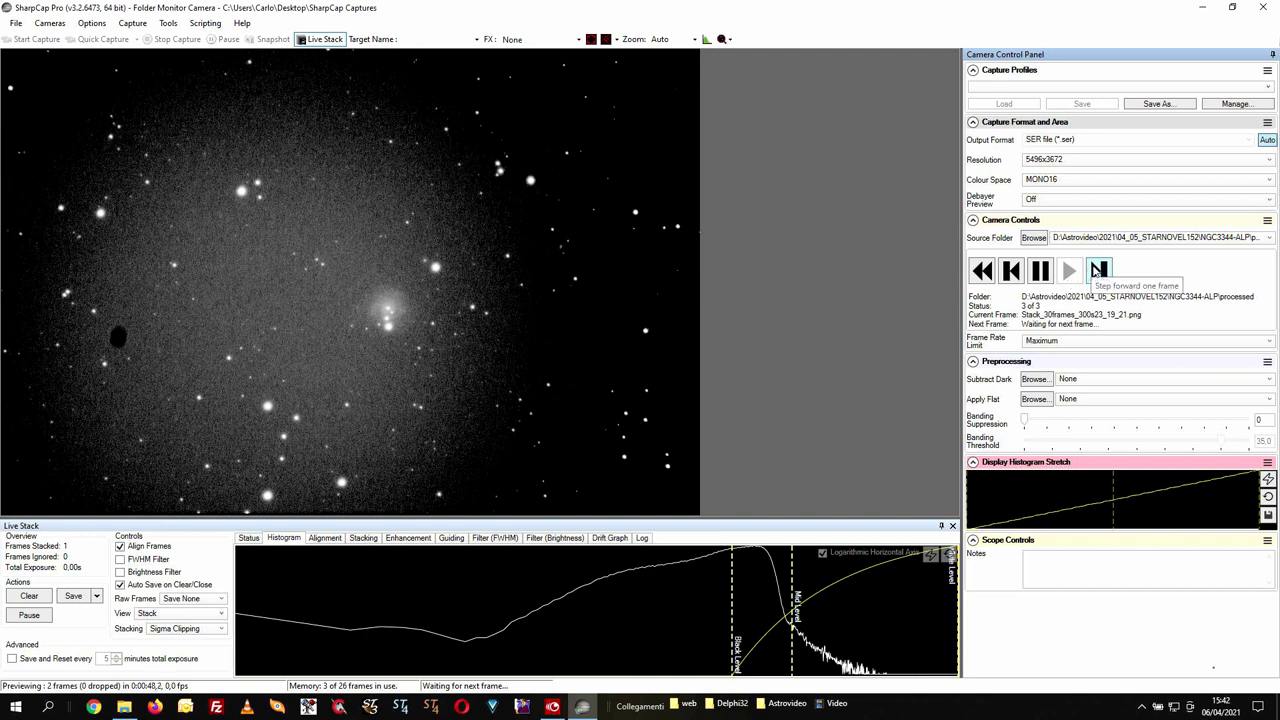
pyautogui.click(1012, 272)
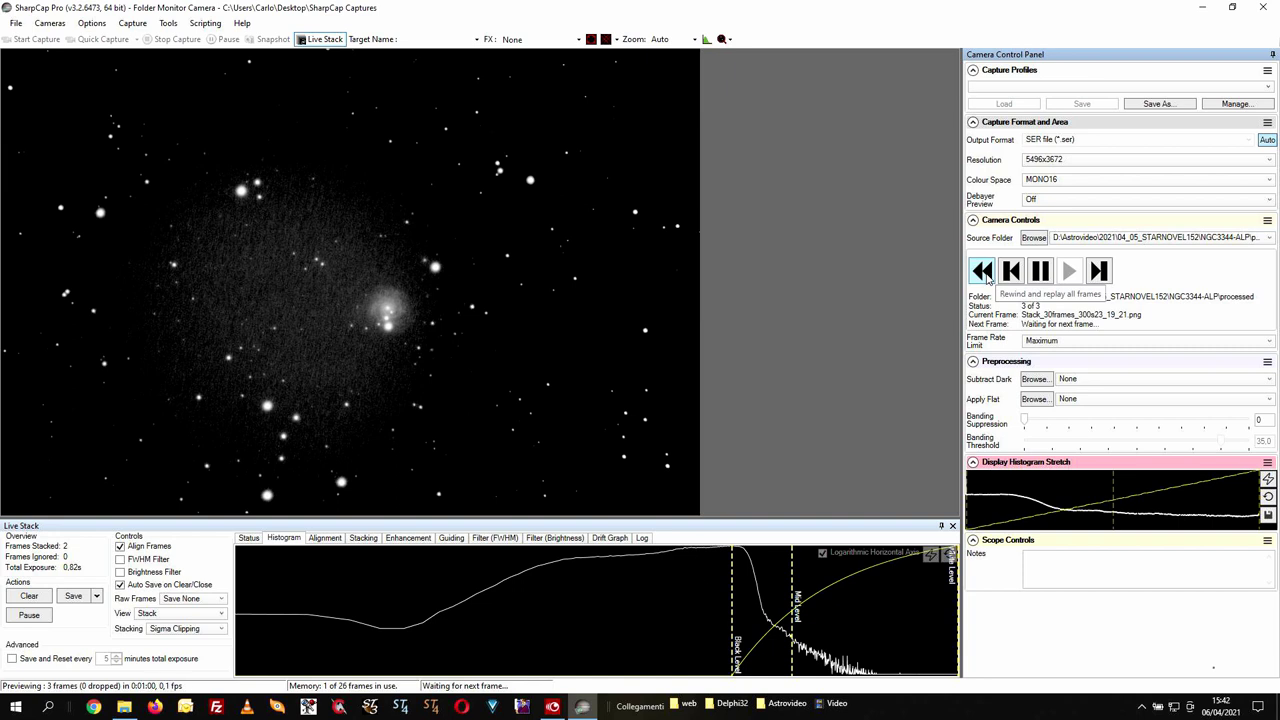
pyautogui.click(986, 278)
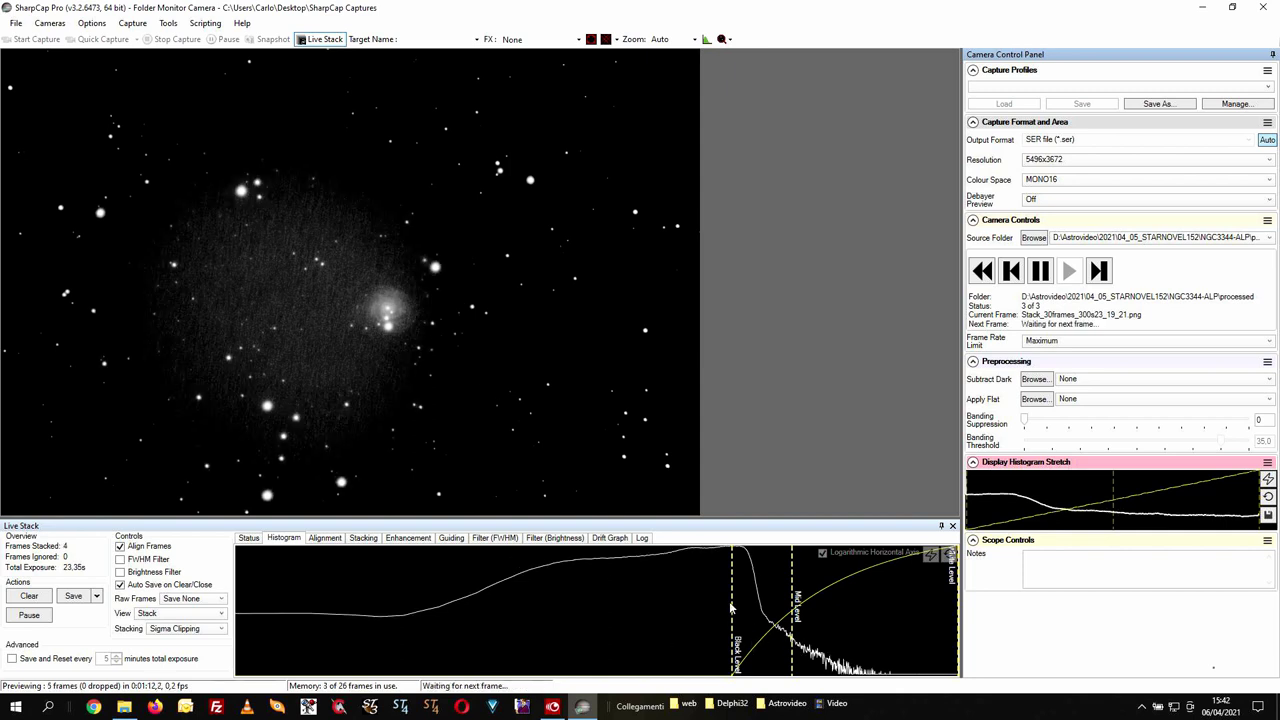
# - Raise the black level slightly in the live stack histogram and save the stack exactly as seen
pyautogui.moveTo(732, 601); pyautogui.dragTo(735, 631)
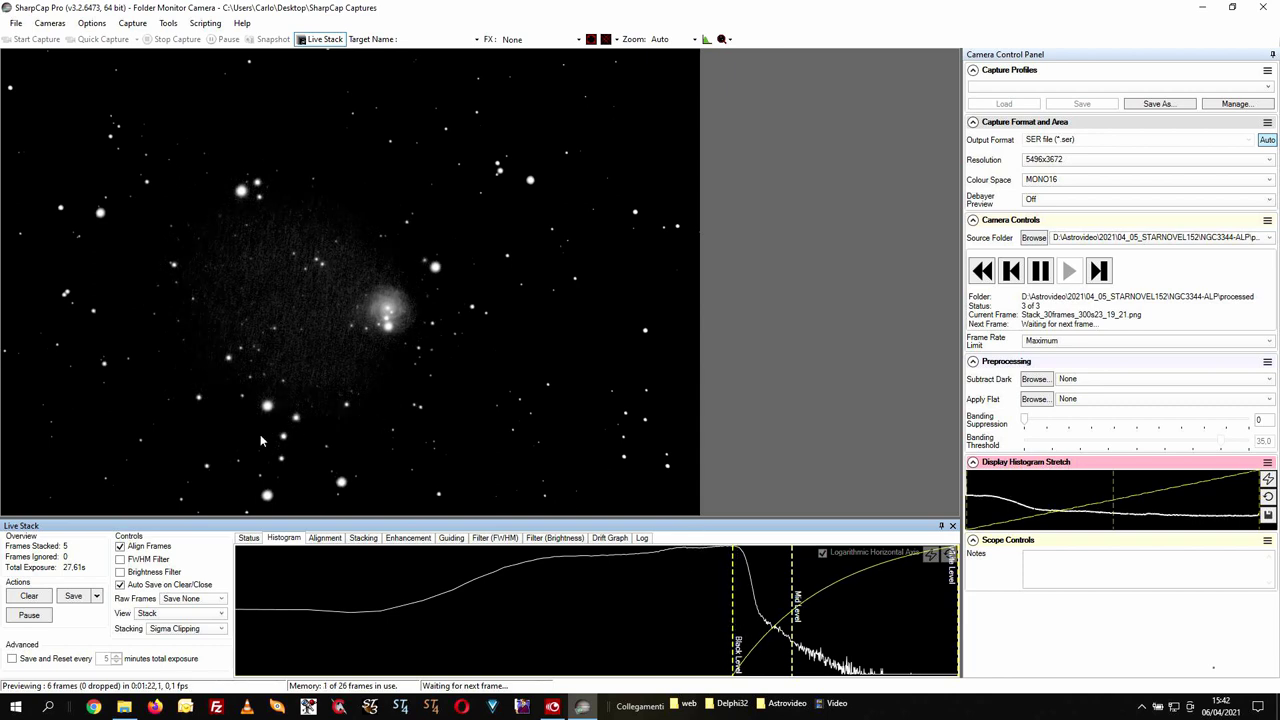
pyautogui.click(97, 597)
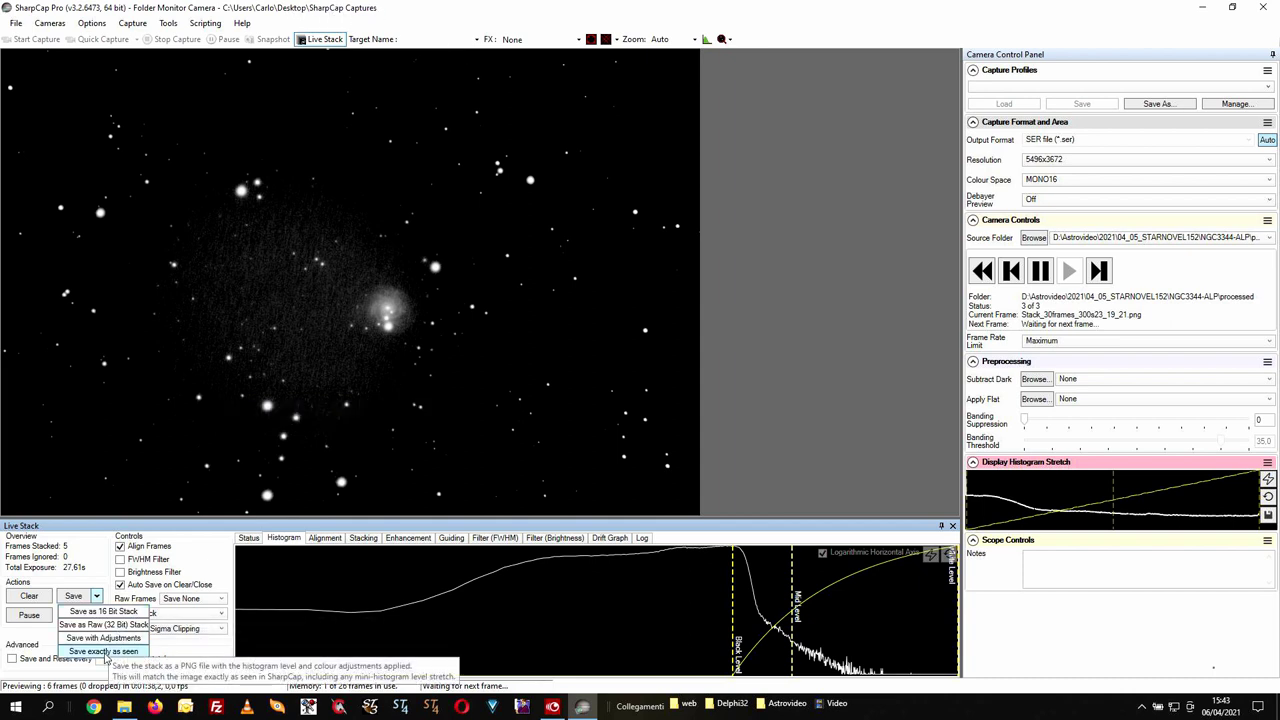
pyautogui.click(104, 652)
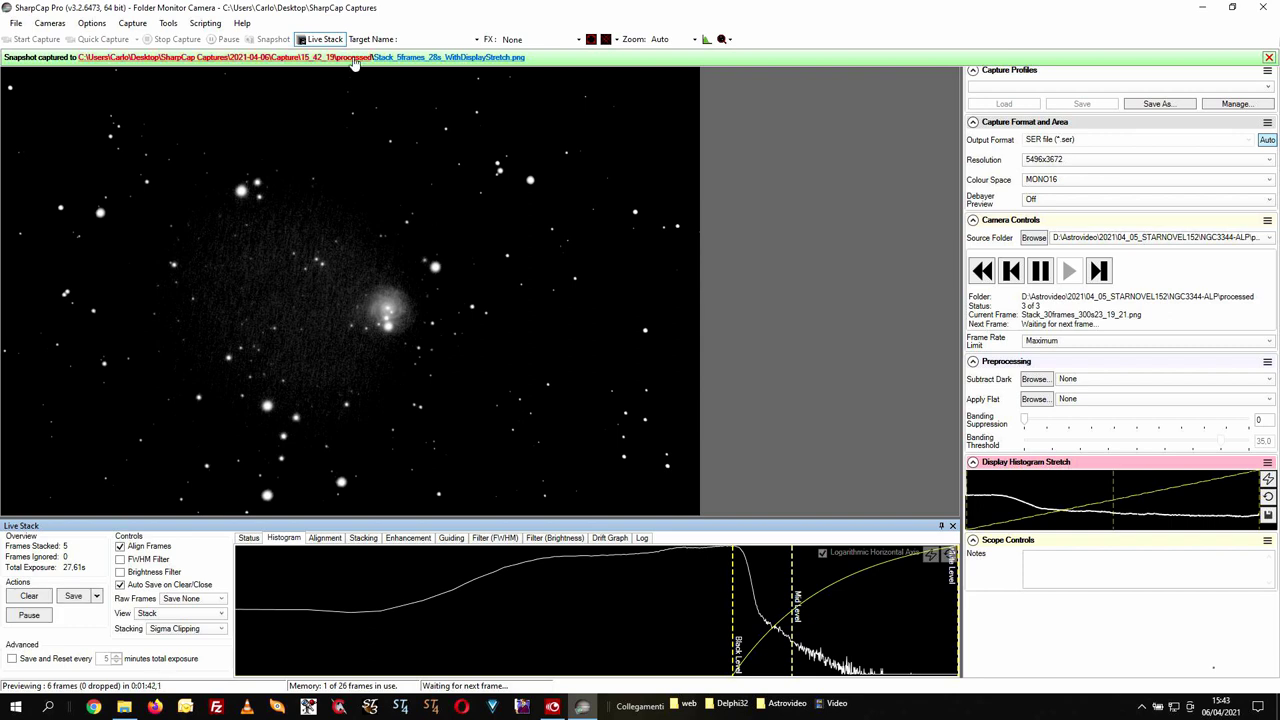
# - Open the saved stack's folder, view Stack_5frames_28s_WithDisplayStretch.png in the image viewer, and return to SharpCap
pyautogui.click(354, 58)
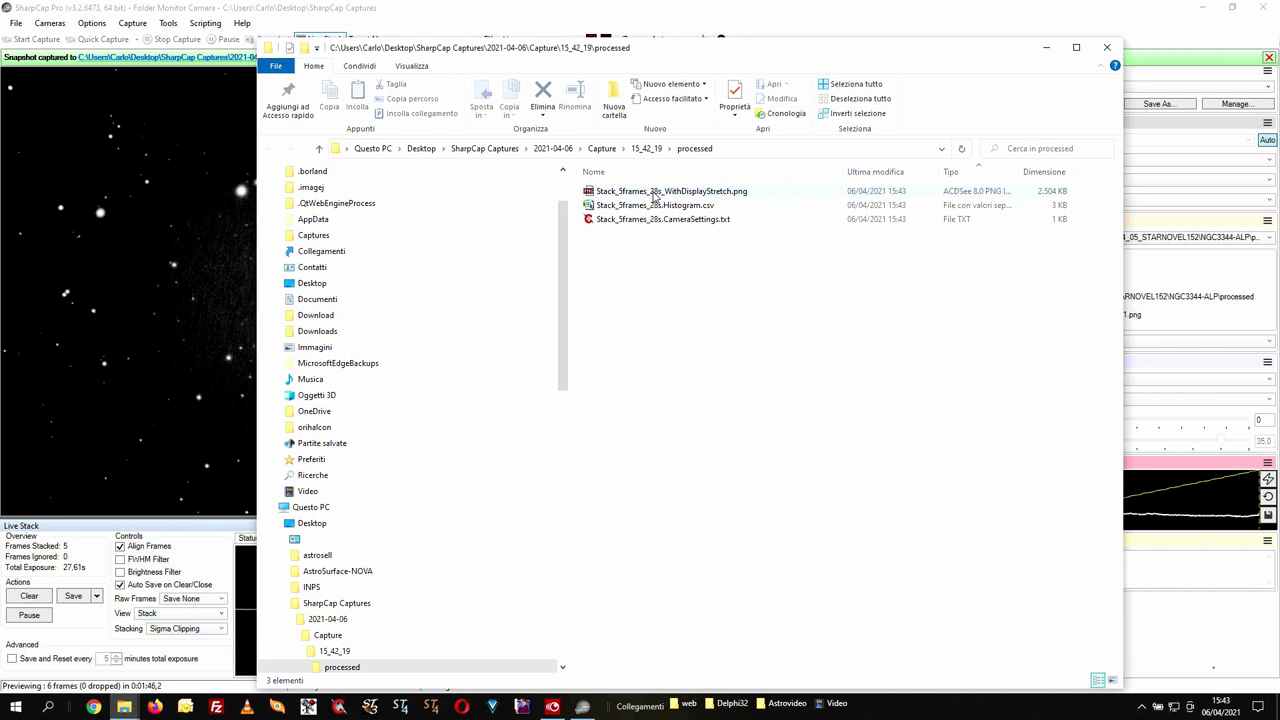
pyautogui.doubleClick(654, 192)
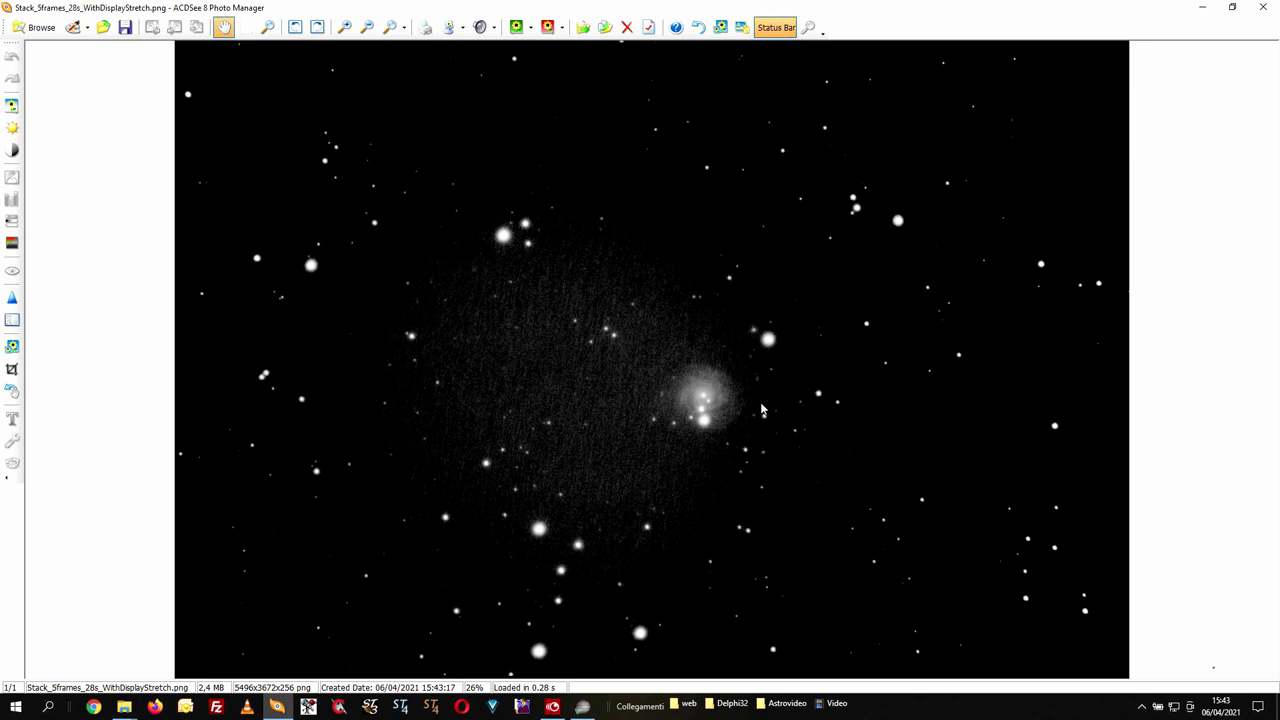
pyautogui.click(582, 705)
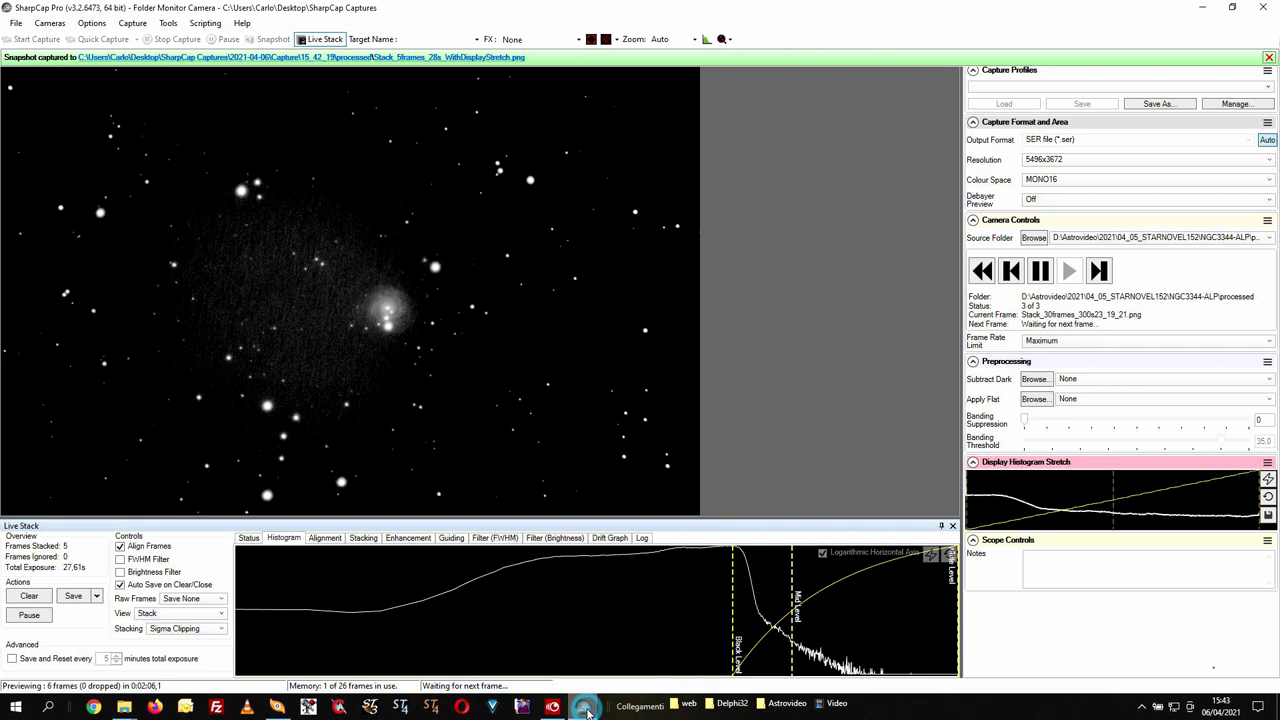
# - Clear the current live stack and turn off live stacking, keeping the Folder Monitor Camera selected
pyautogui.click(50, 23)
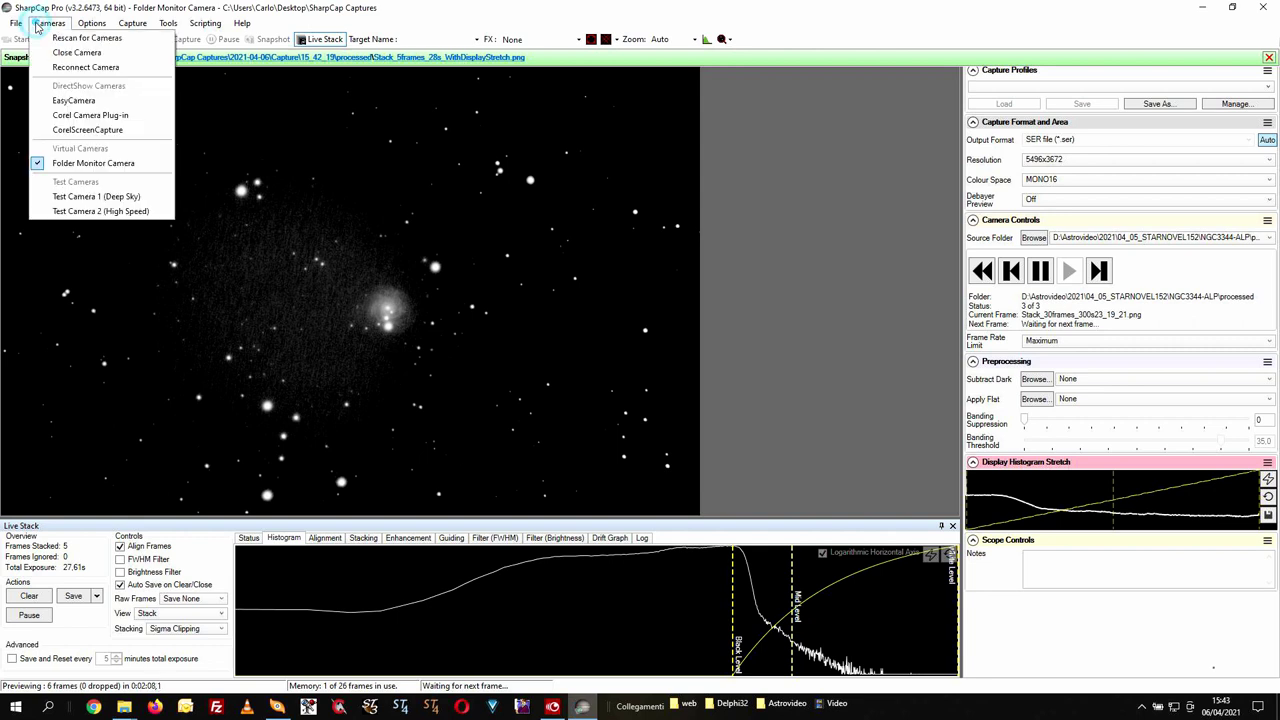
pyautogui.click(80, 163)
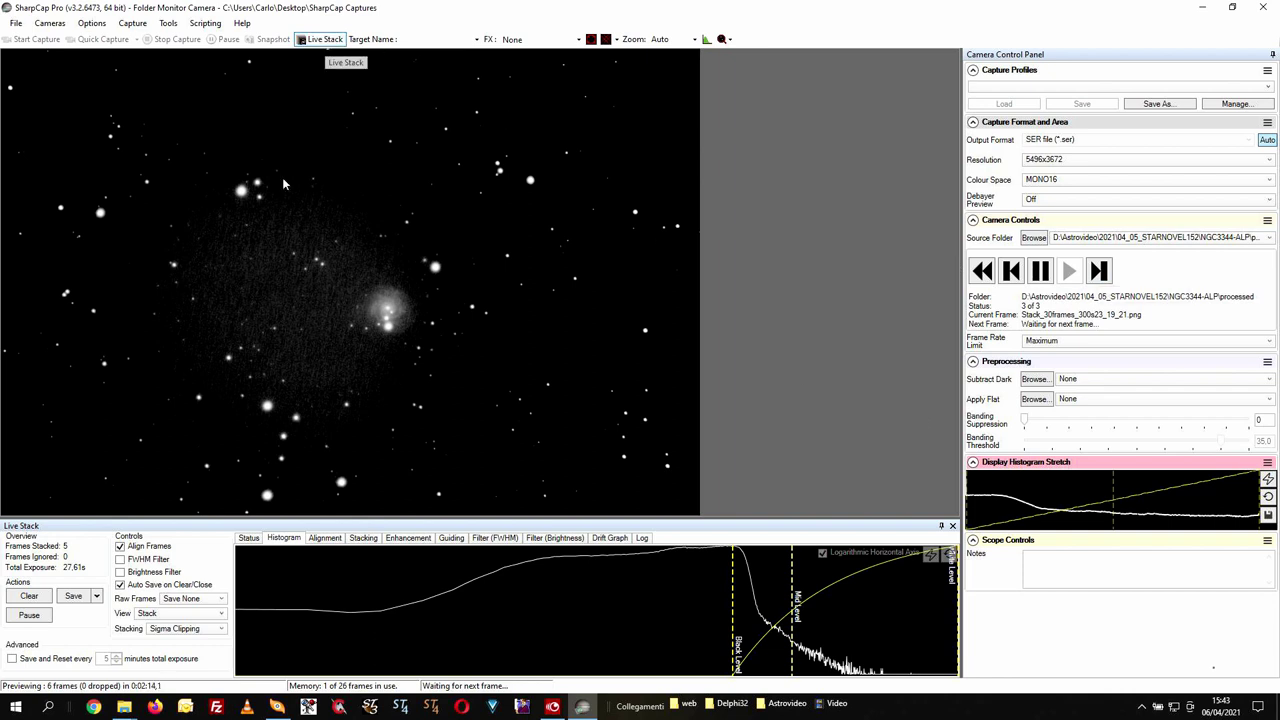
pyautogui.click(30, 596)
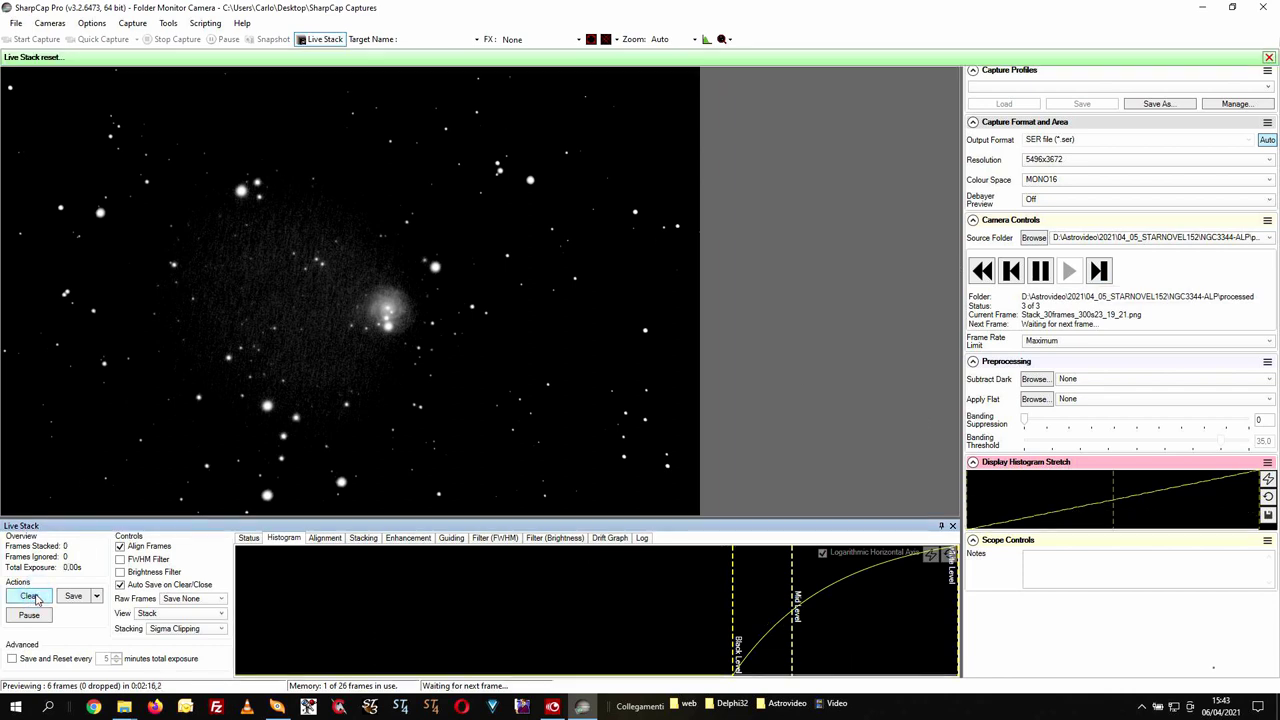
pyautogui.click(320, 39)
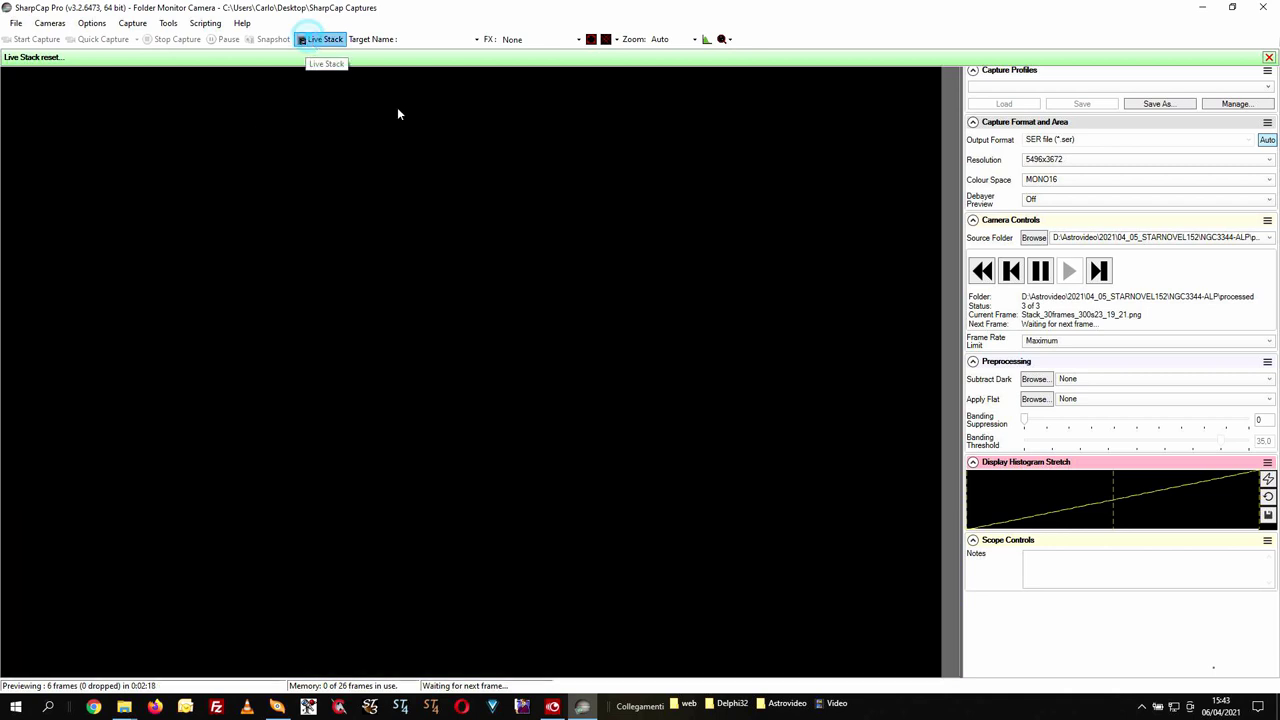